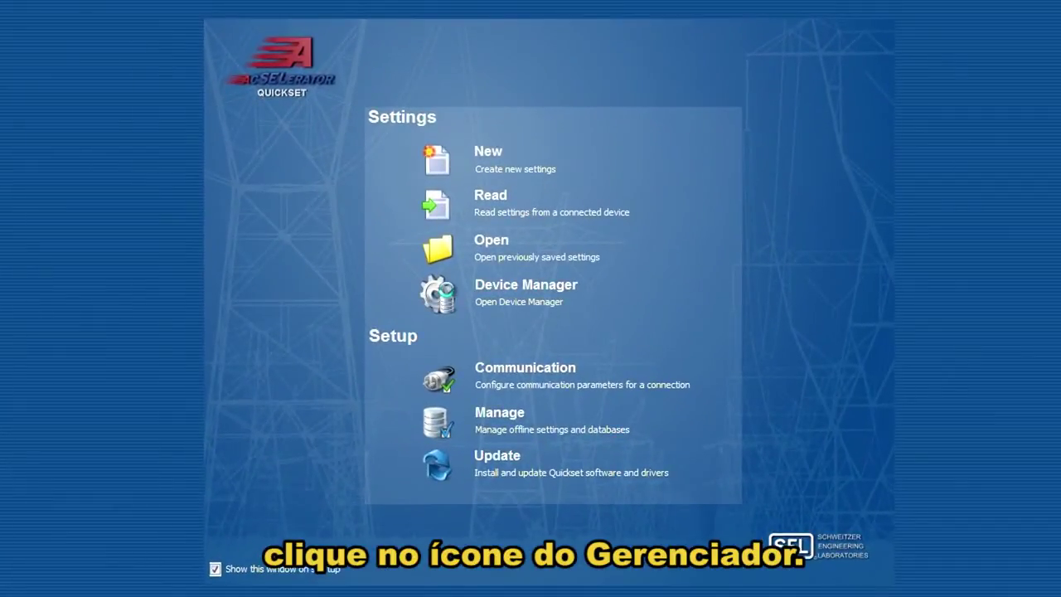
- Launch Device Manager from the start panel to bring up the AcSELerator Database log-on dialog
left_click(447, 289)
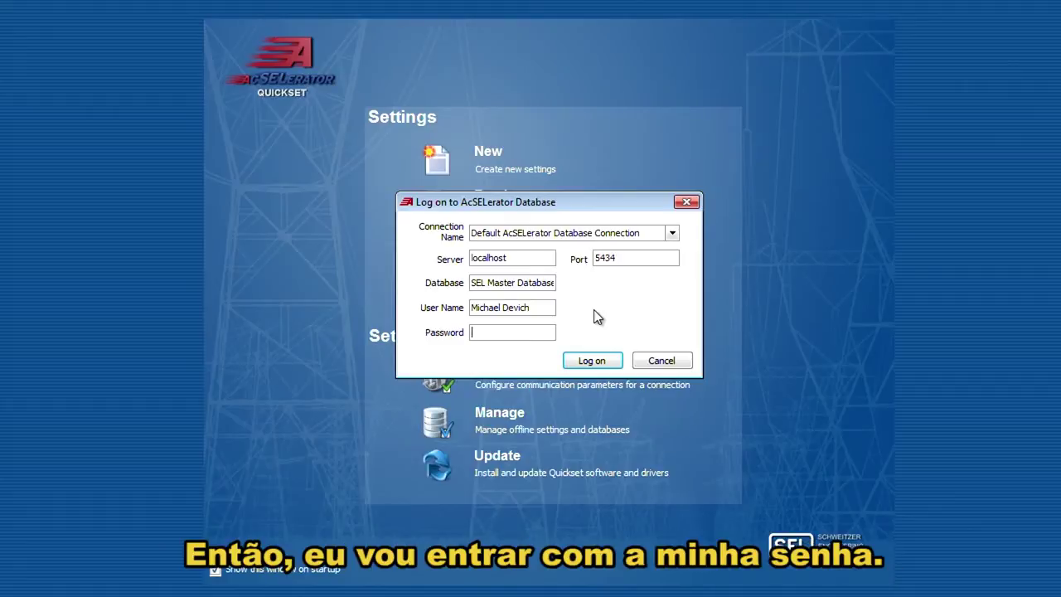
- Enter the database password and log on to the SEL Master Database
type("********")
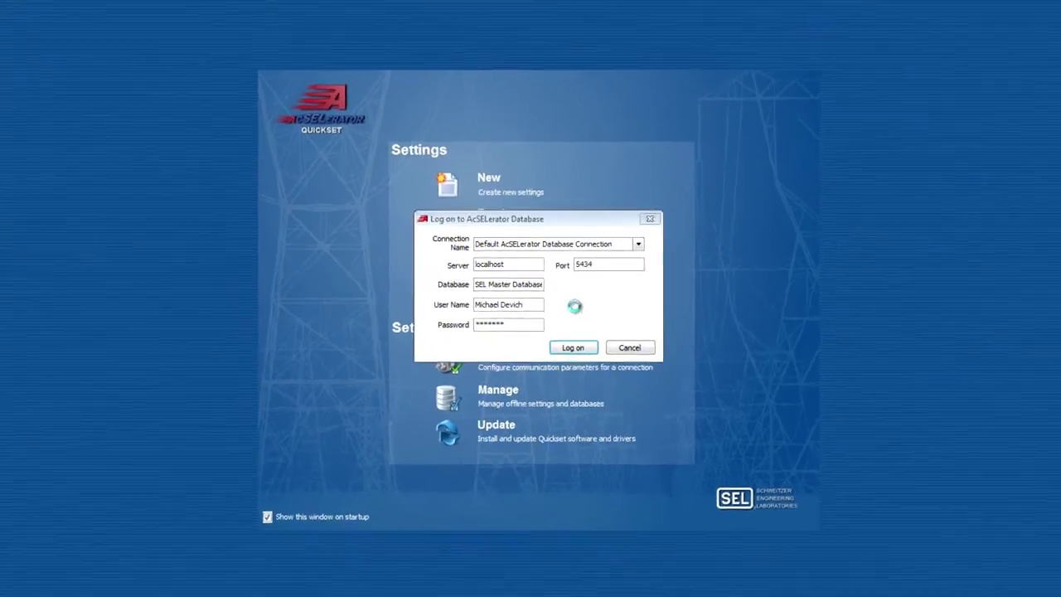
key("Return")
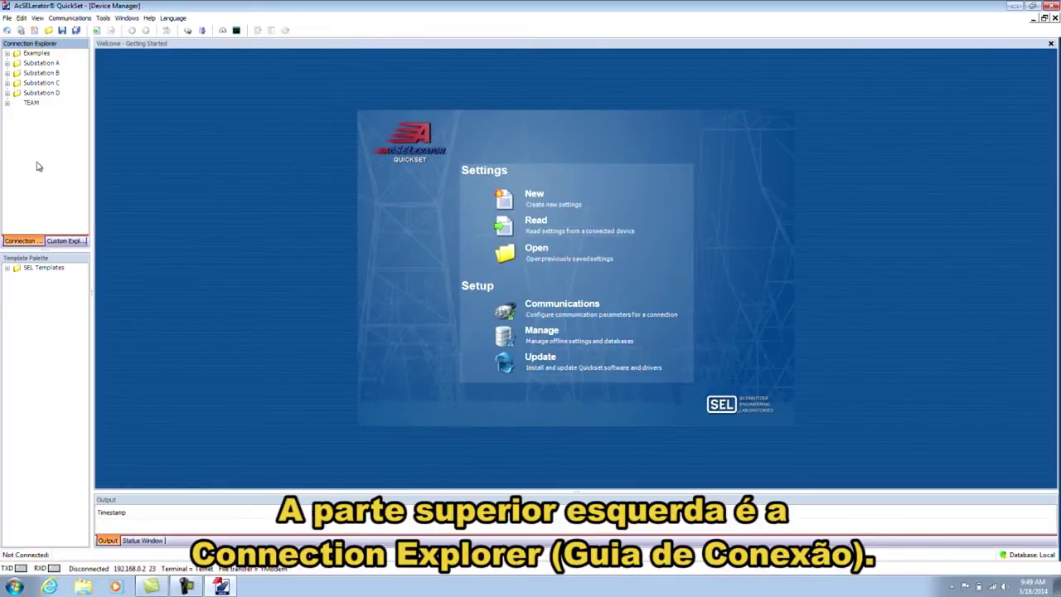
- Expand the Substation A folder in the Connection Explorer
left_click(10, 362)
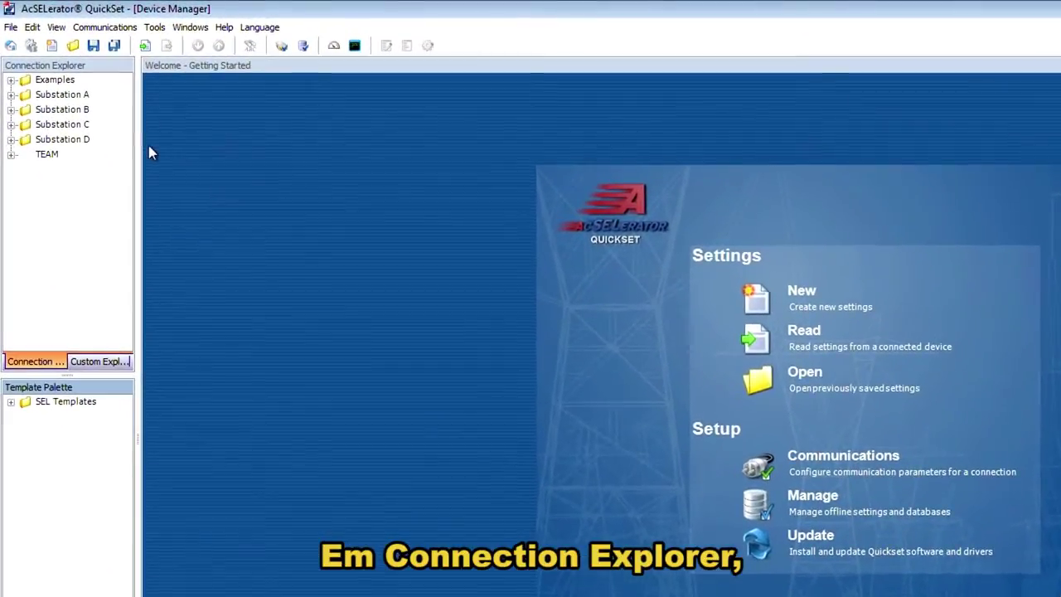
left_click(12, 96)
- Expand Engineering Access and Event Collection under Substation A, then select SEL-3025 and SEL-311C
left_click(46, 98)
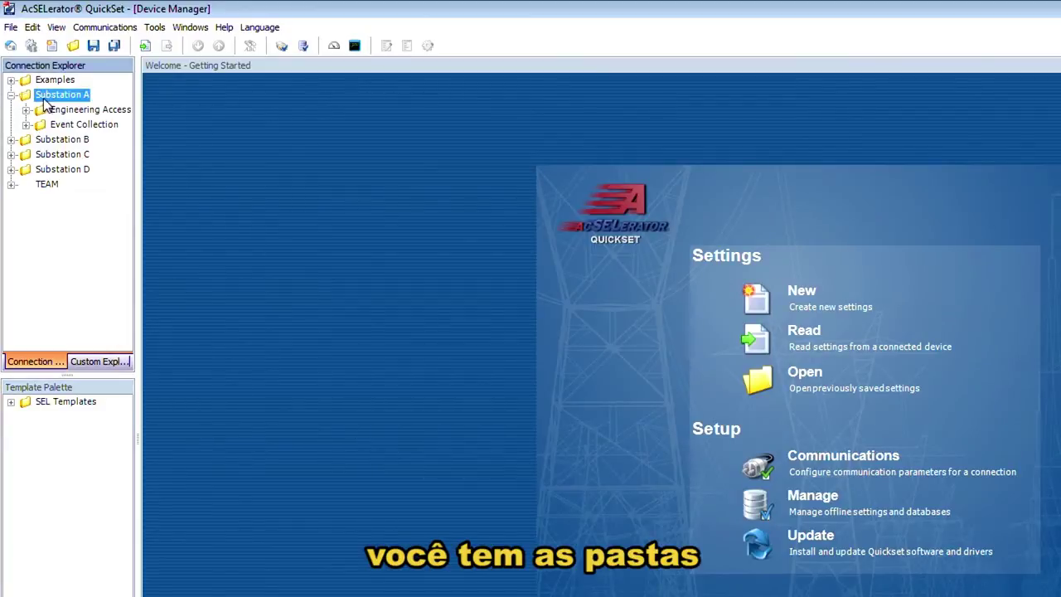
left_click(27, 110)
left_click(74, 128)
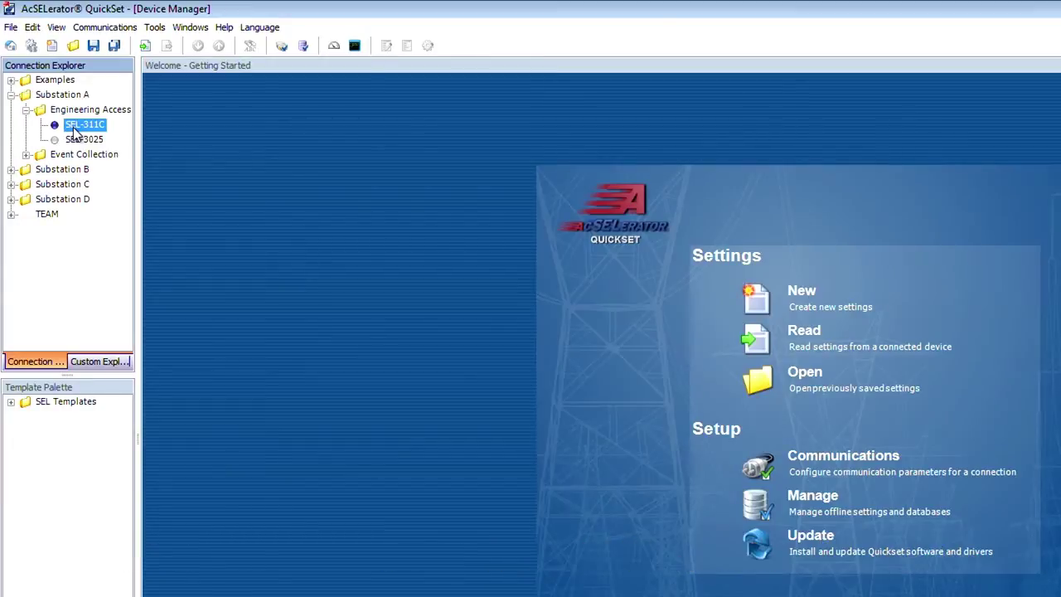
left_click(25, 156)
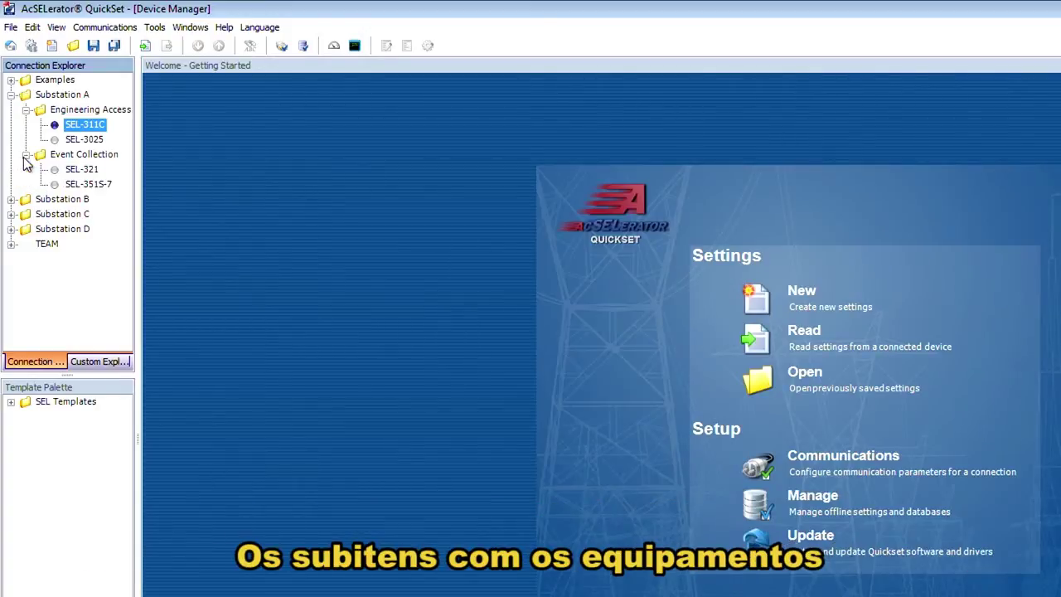
left_click(86, 140)
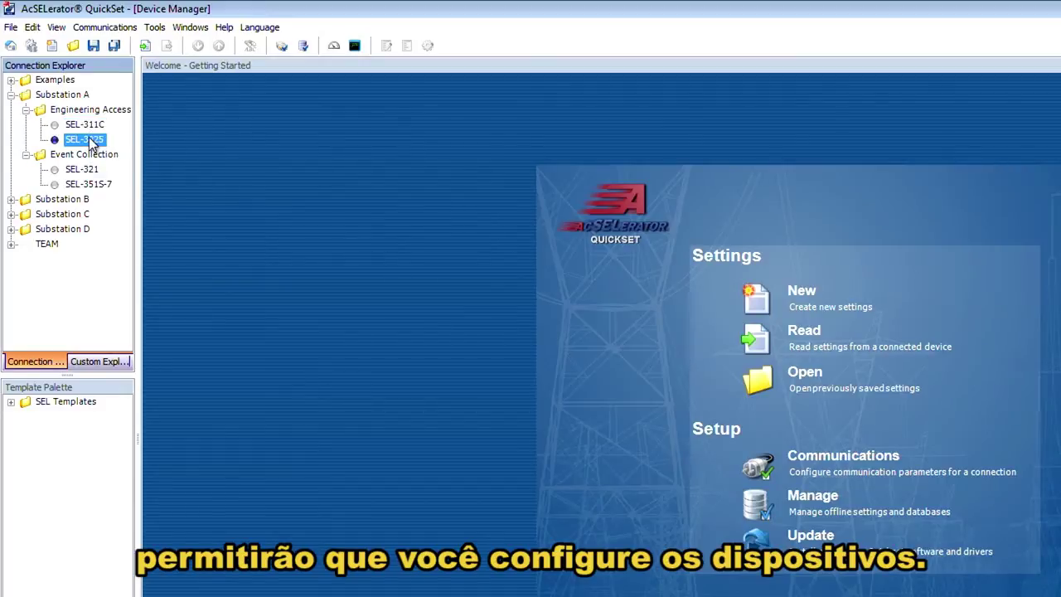
left_click(88, 126)
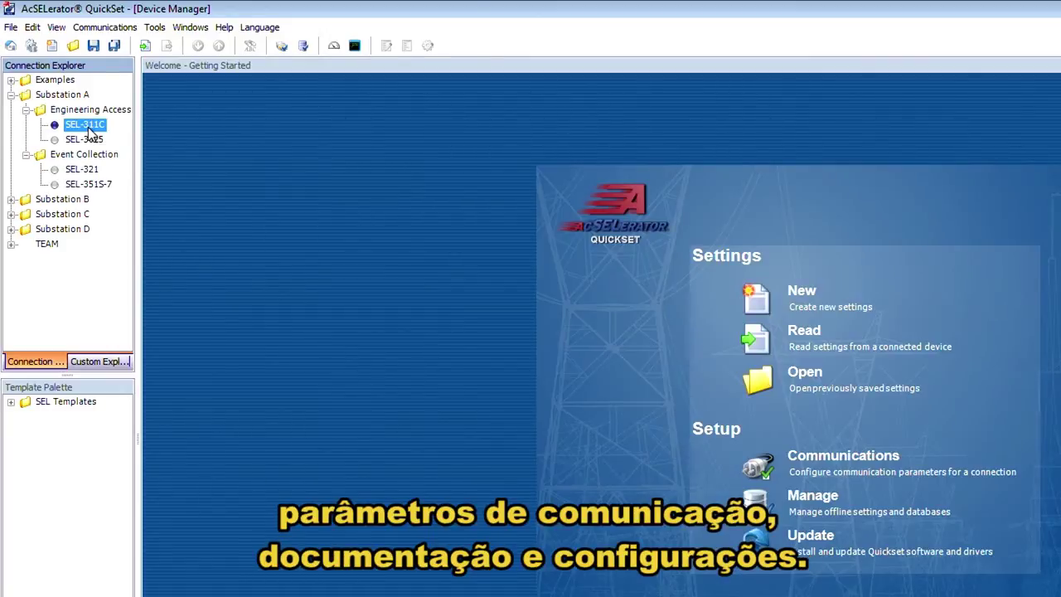
left_click(11, 402)
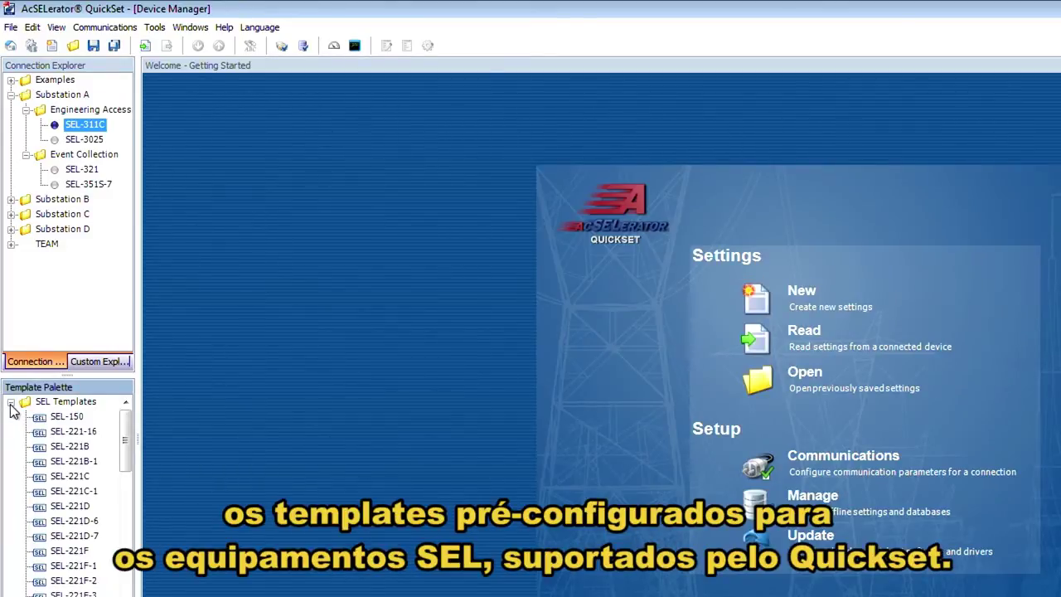
left_click(10, 404)
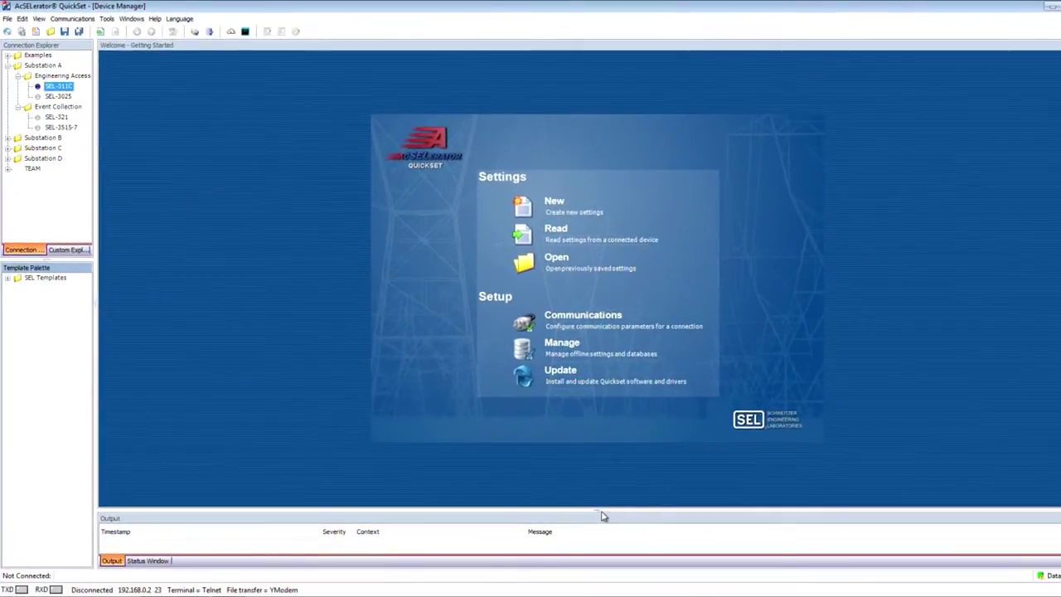
- Enlarge the bottom panel to read the Status Window's SEL-3025 out-of-date notice, then shrink it back
left_click_drag(603, 514, 611, 291)
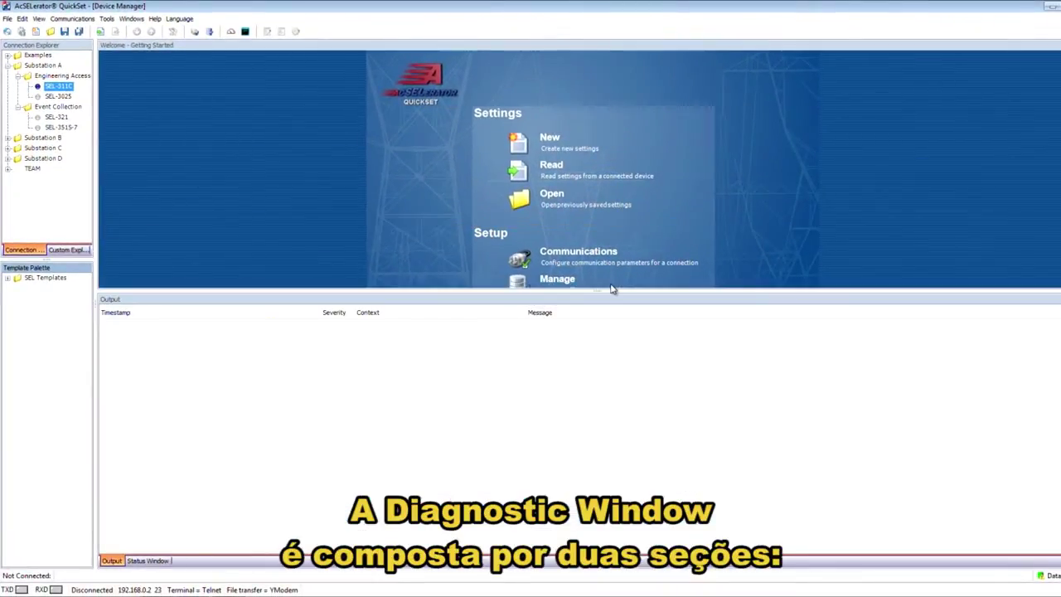
left_click(147, 561)
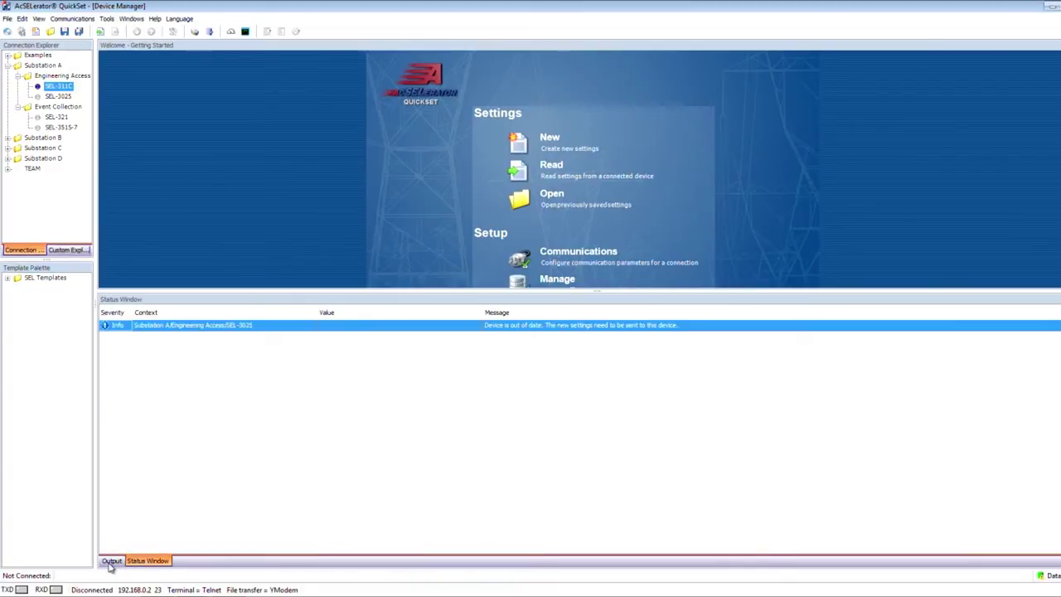
left_click(111, 562)
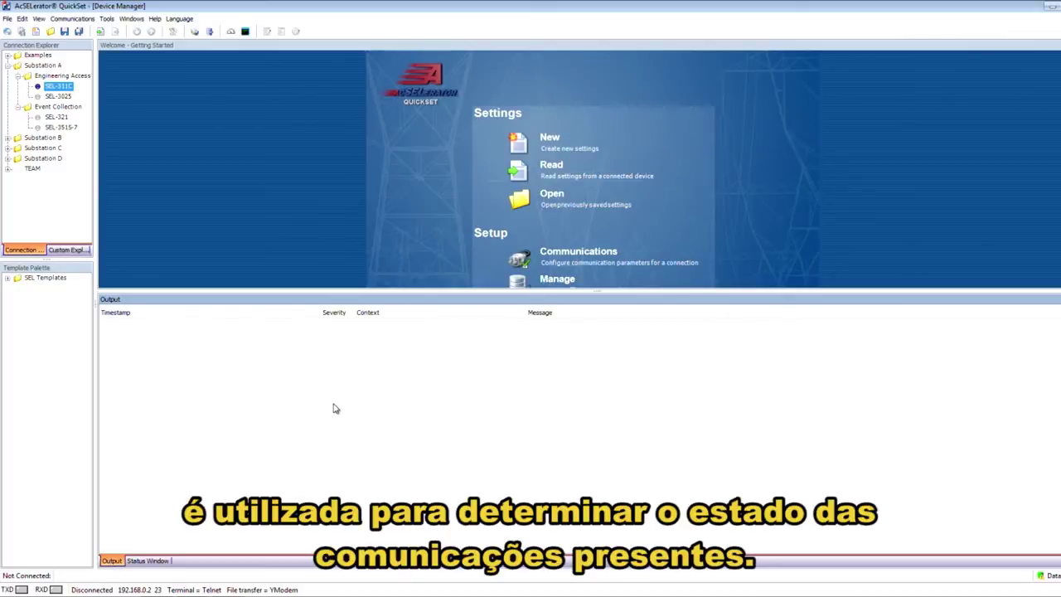
left_click(159, 562)
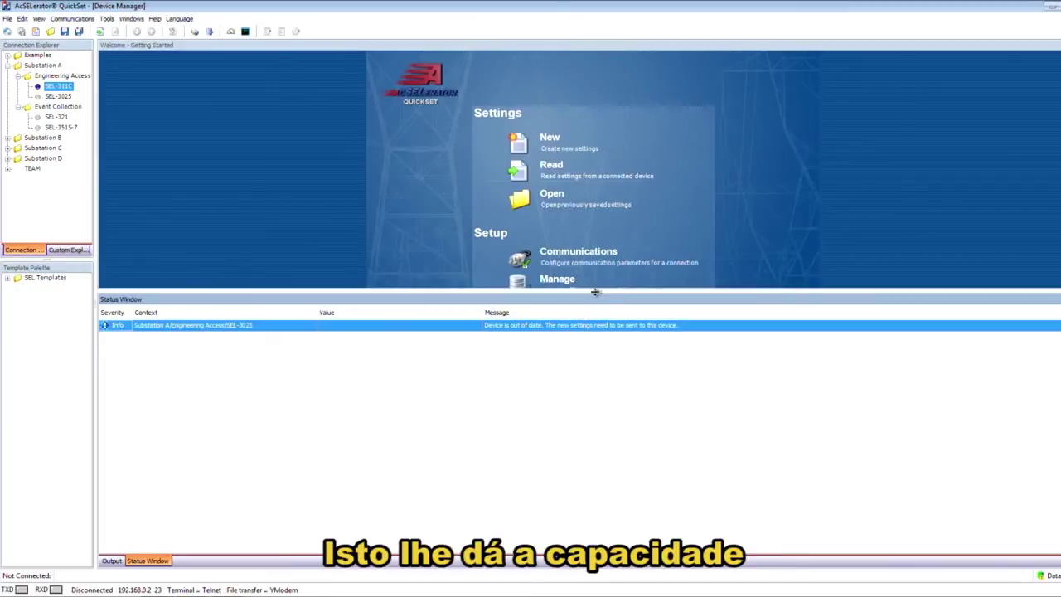
left_click_drag(595, 291, 604, 387)
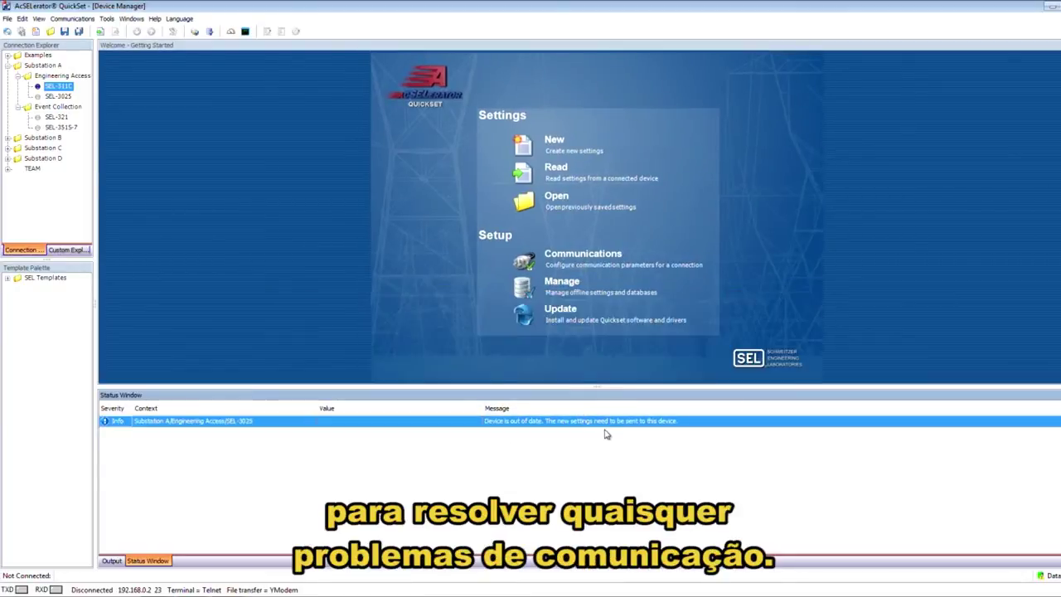
- Open SEL-311C in its own device tab and inspect its Device properties, including Device Name
double_click(58, 87)
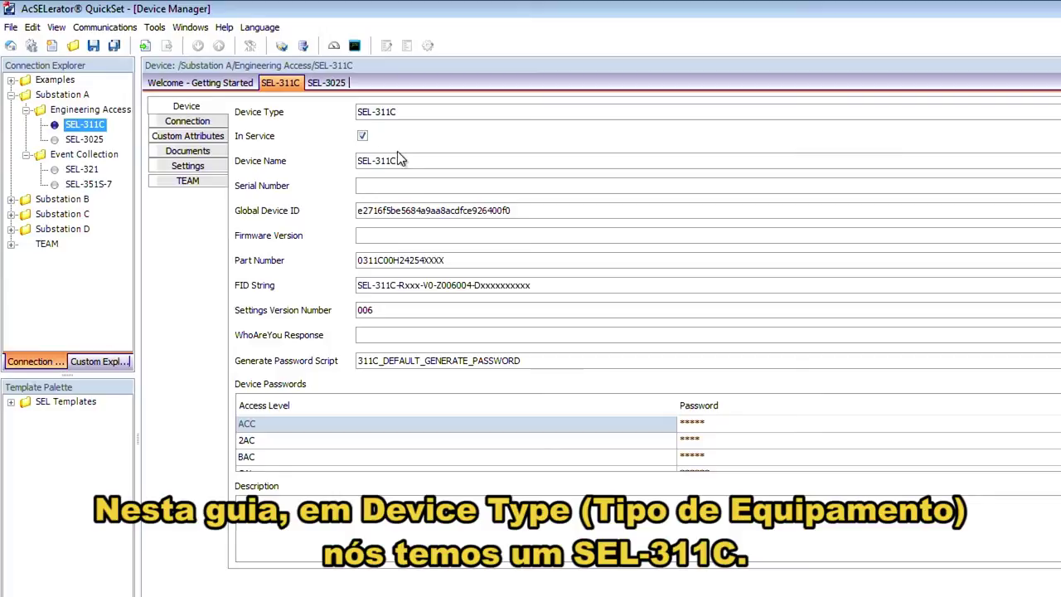
left_click(403, 160)
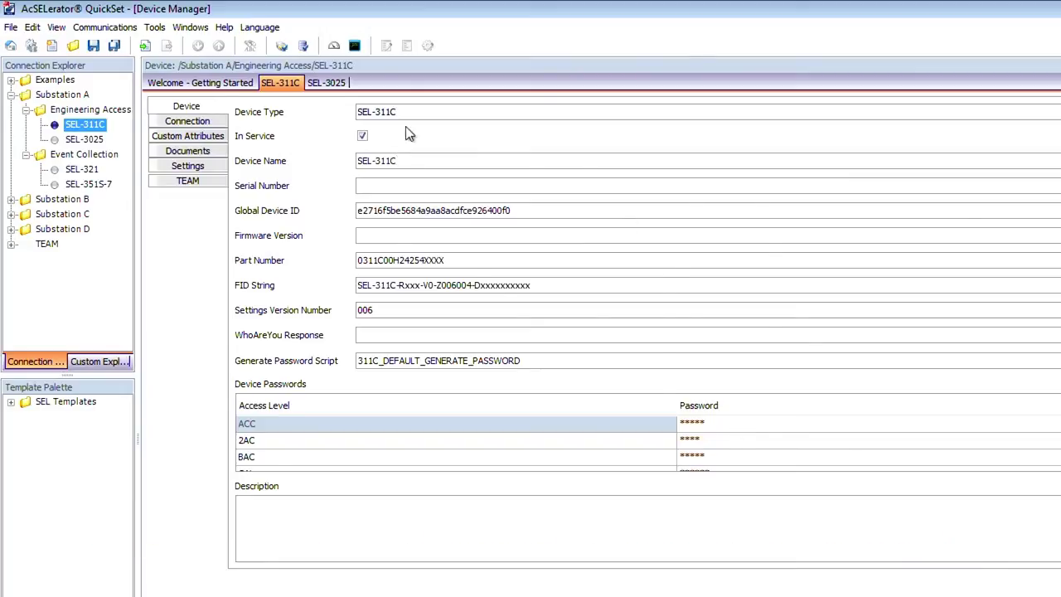
left_click(188, 122)
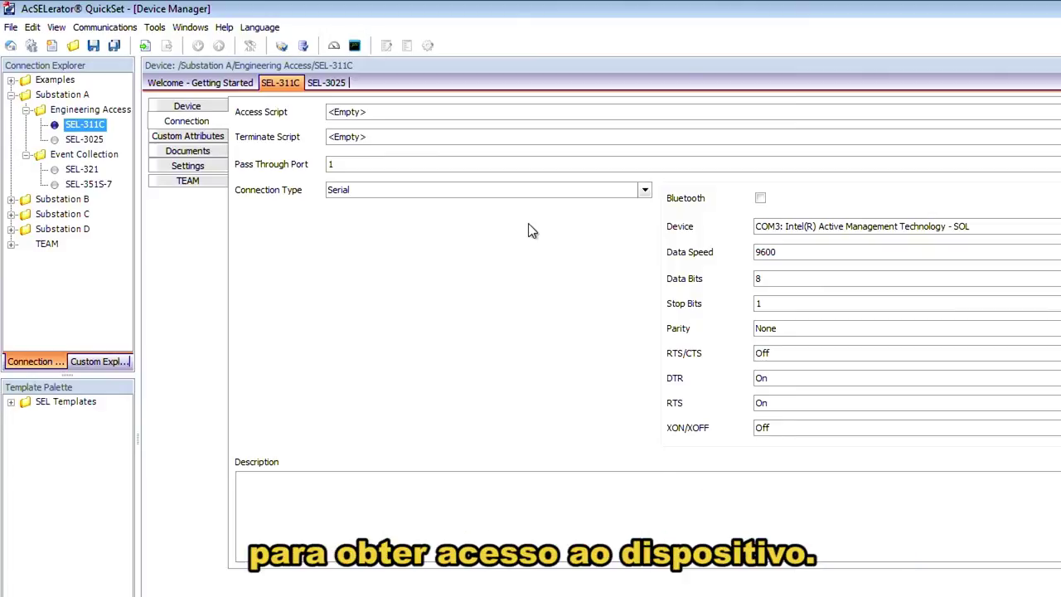
- Keep the SEL-311C connection type as Serial and toggle Bluetooth on, then back off
left_click(497, 189)
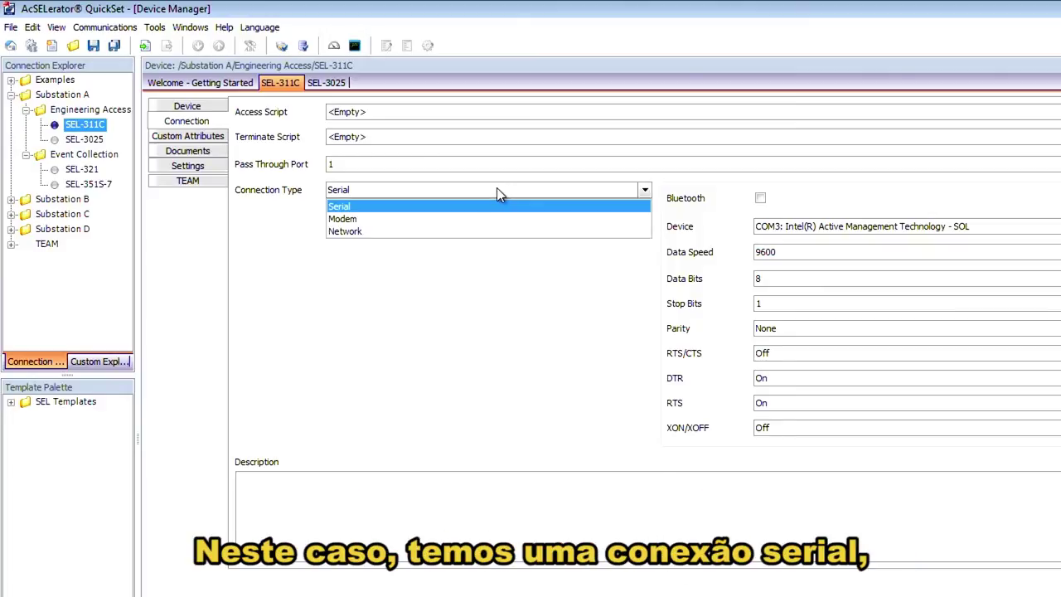
left_click(761, 199)
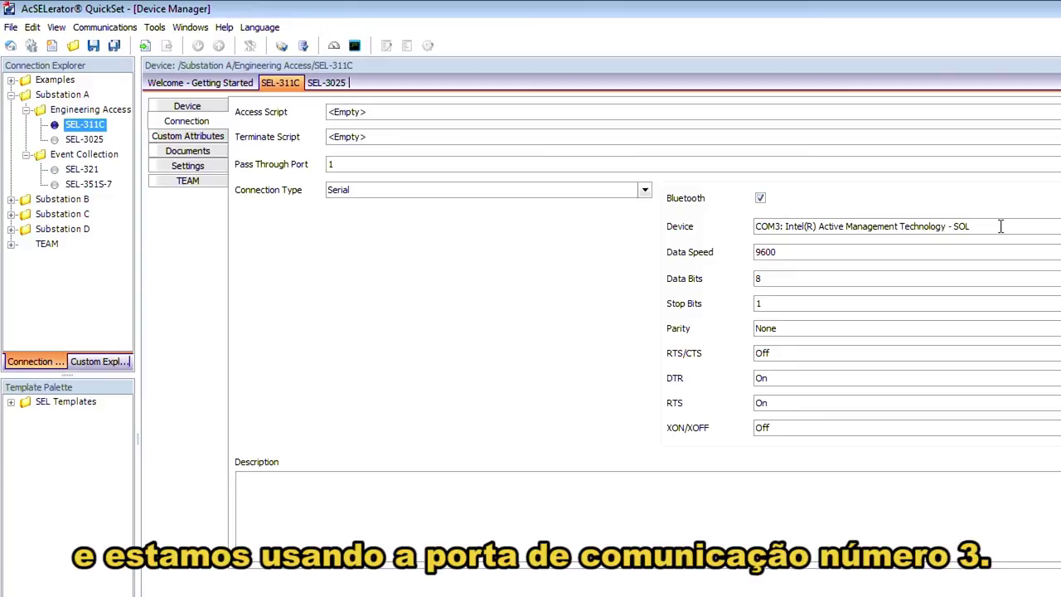
left_click(761, 199)
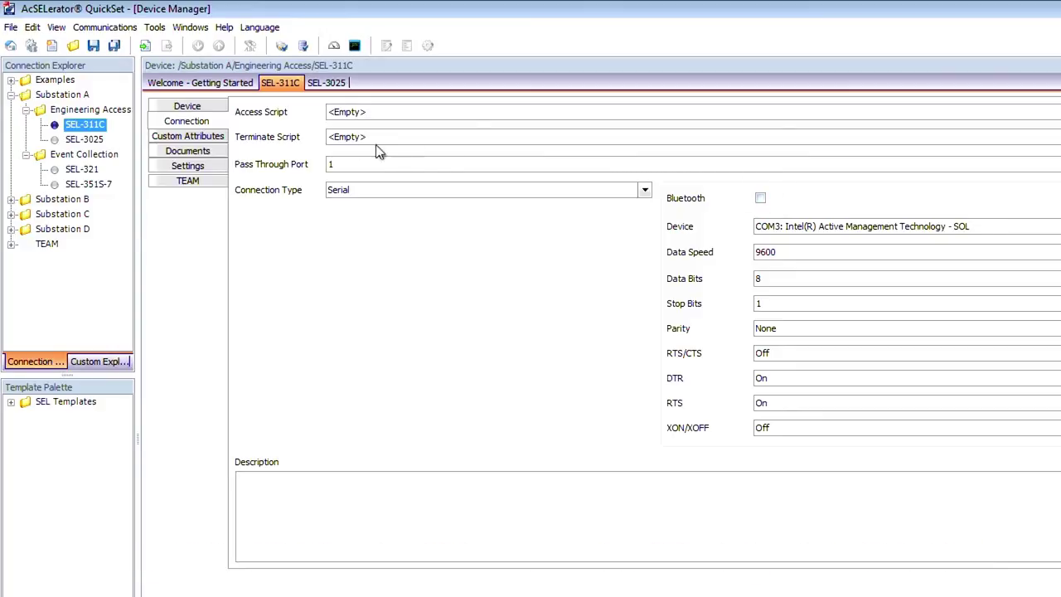
left_click(219, 141)
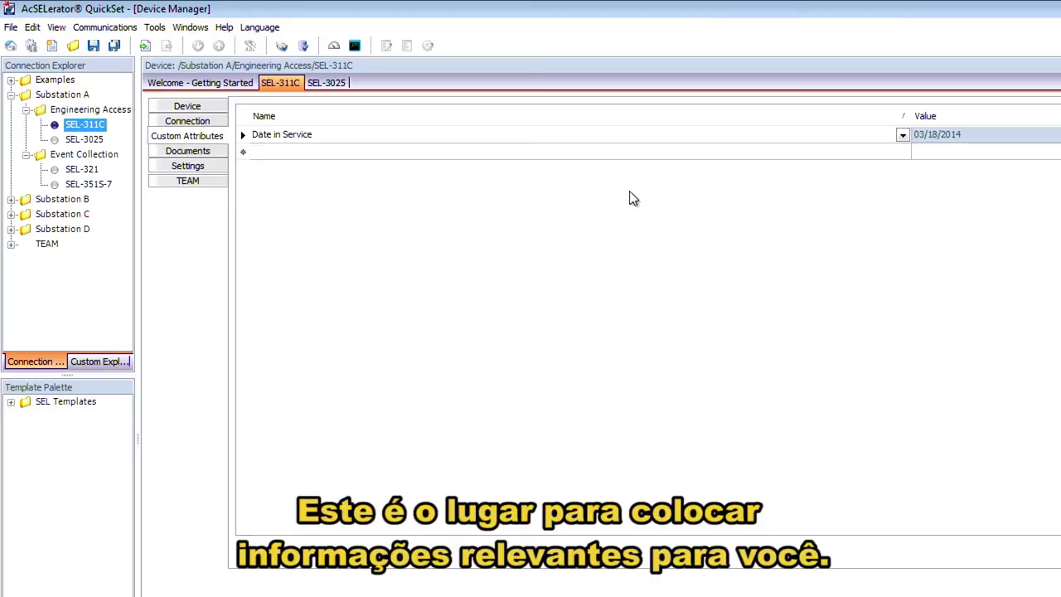
- Select the Date in Service attribute (03/18/2014), then the One_Line.pdf document
left_click(649, 138)
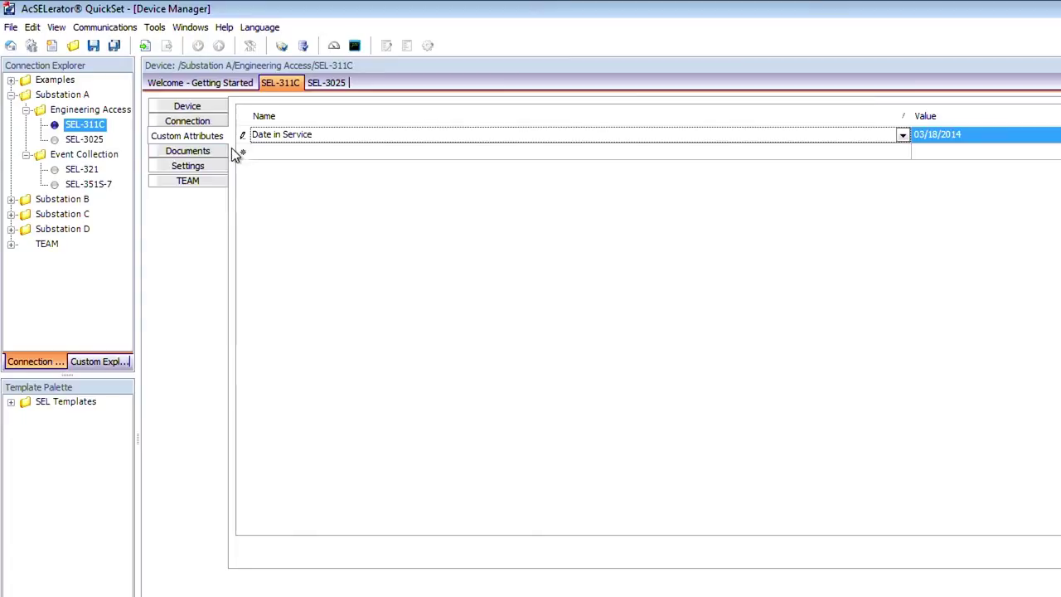
left_click(212, 154)
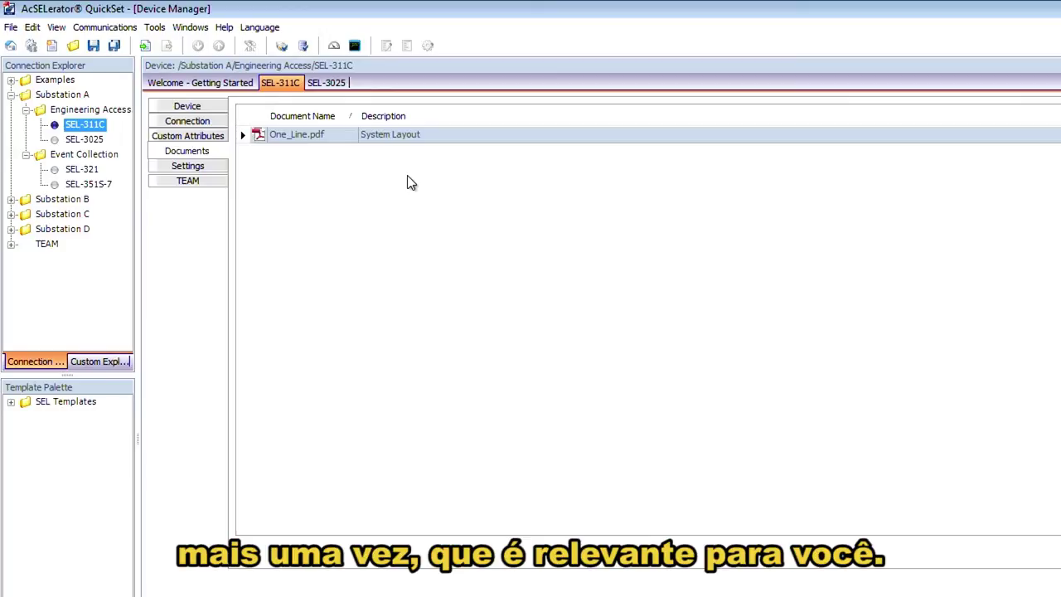
left_click(316, 142)
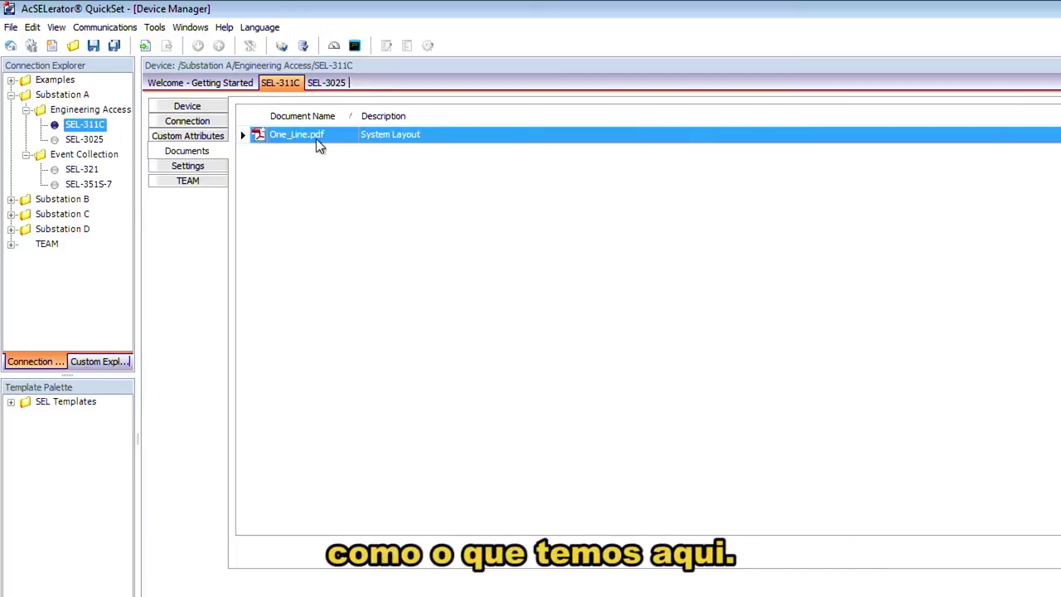
left_click(208, 165)
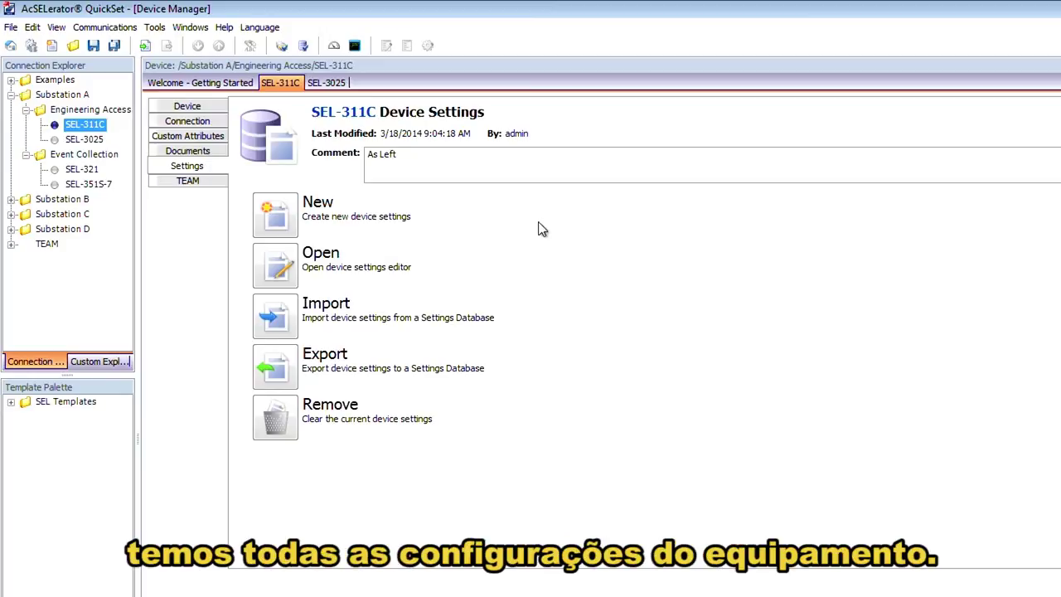
- Place the caret in the SEL-311C settings comment 'As Left', then view the TEAM page
left_click(441, 161)
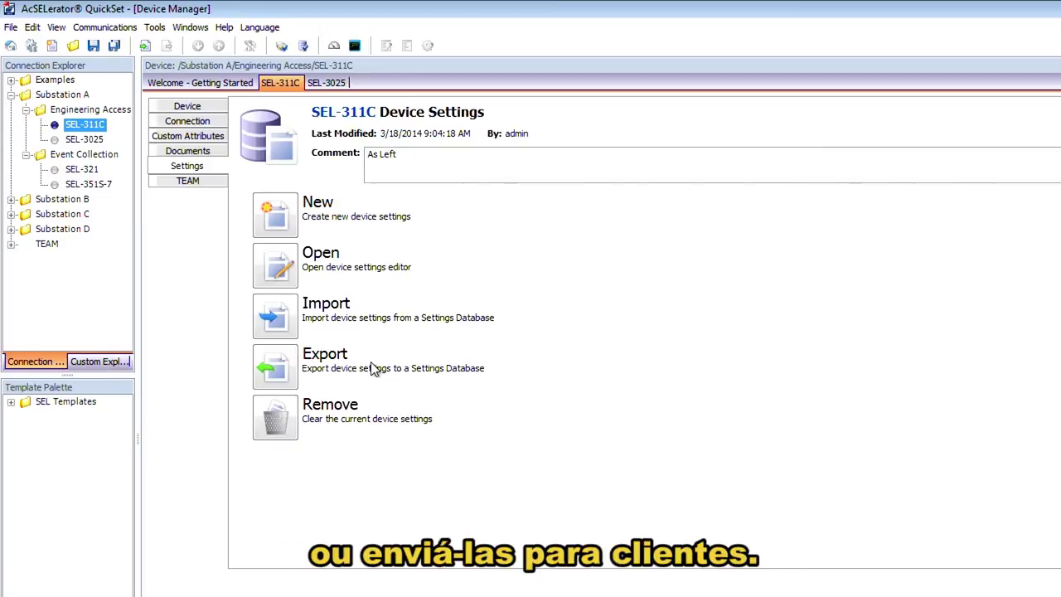
left_click(196, 181)
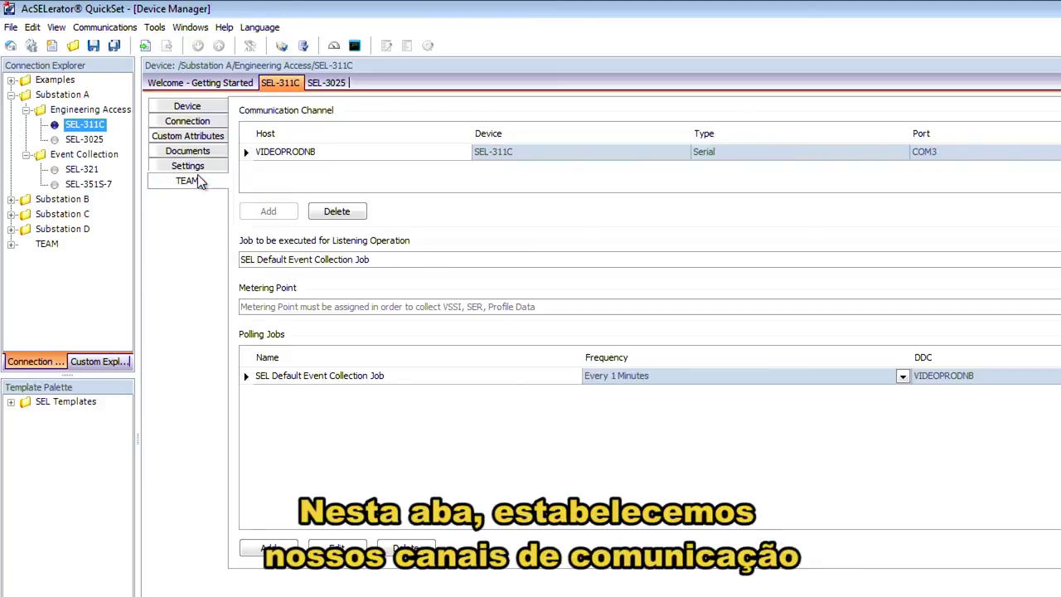